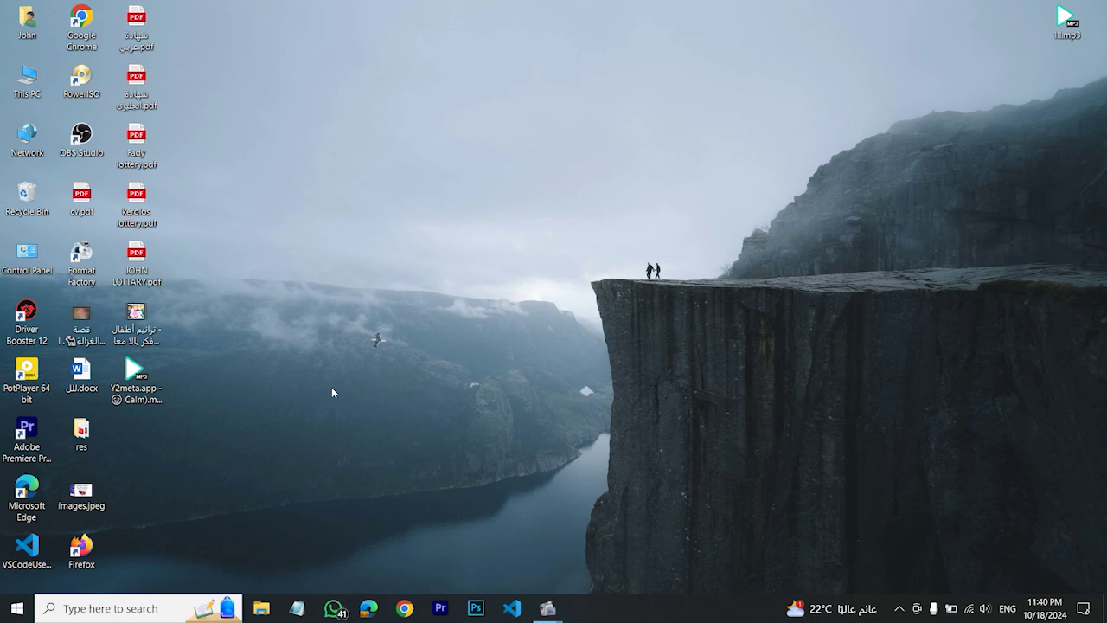
- Open Google in Chrome and search for driver booster
{"action": "left_click", "coordinate": [404, 607]}
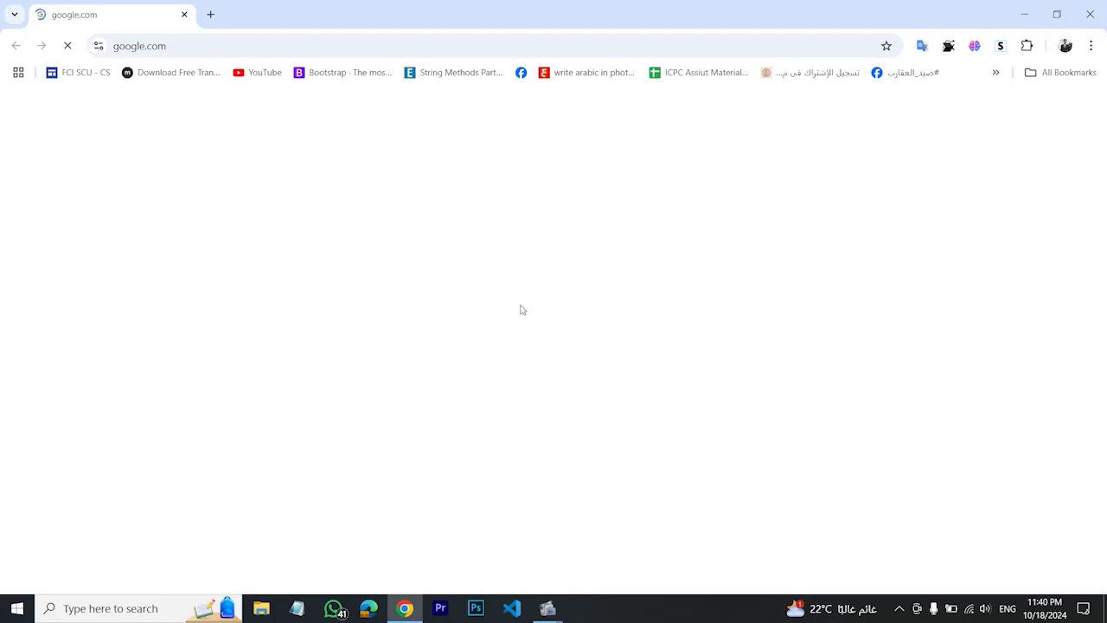
{"action": "left_click", "coordinate": [533, 268]}
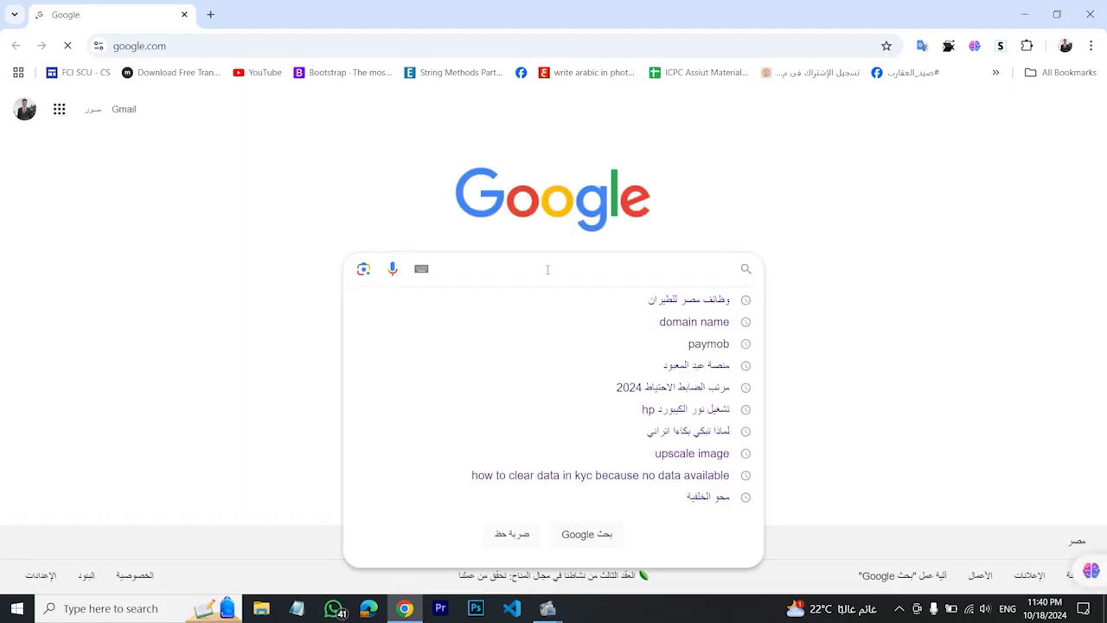
{"action": "type", "text": "dr"}
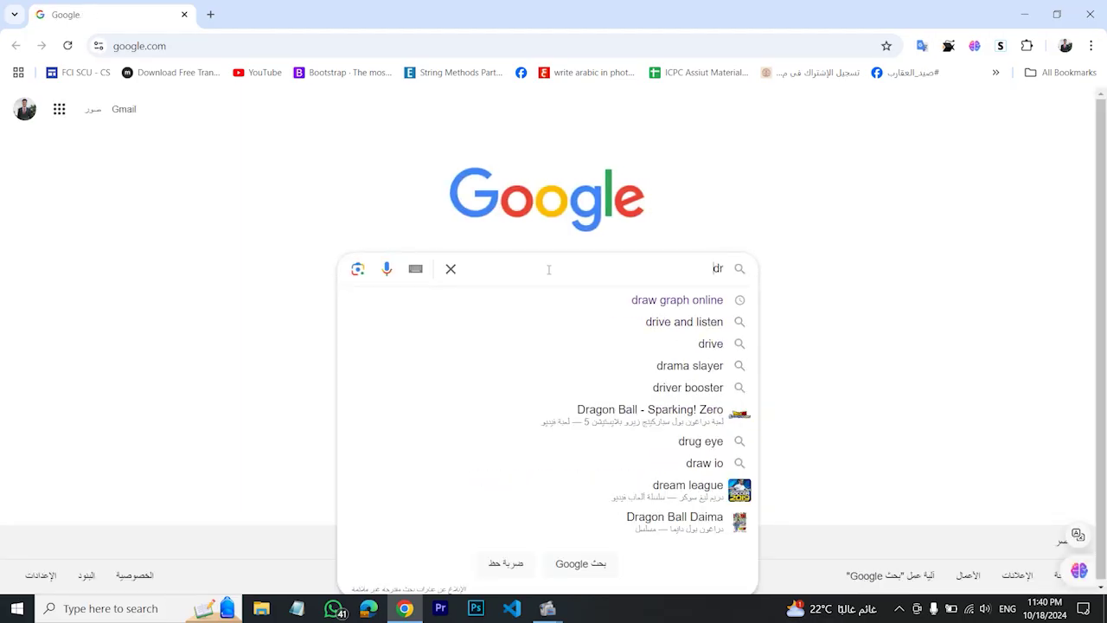
{"action": "type", "text": "iver"}
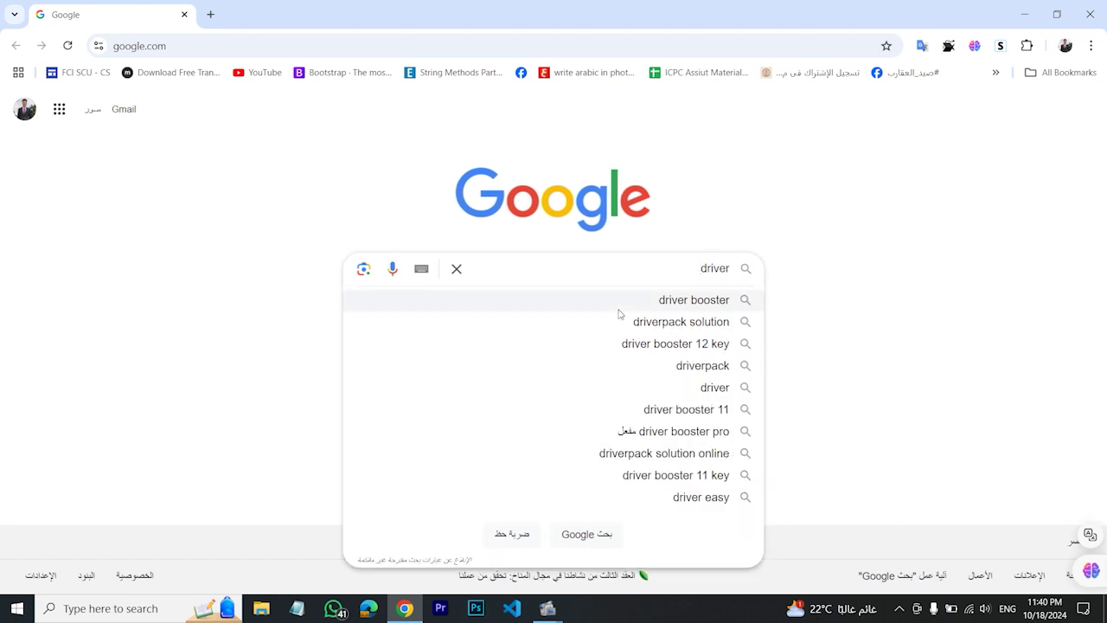
{"action": "left_click", "coordinate": [619, 304]}
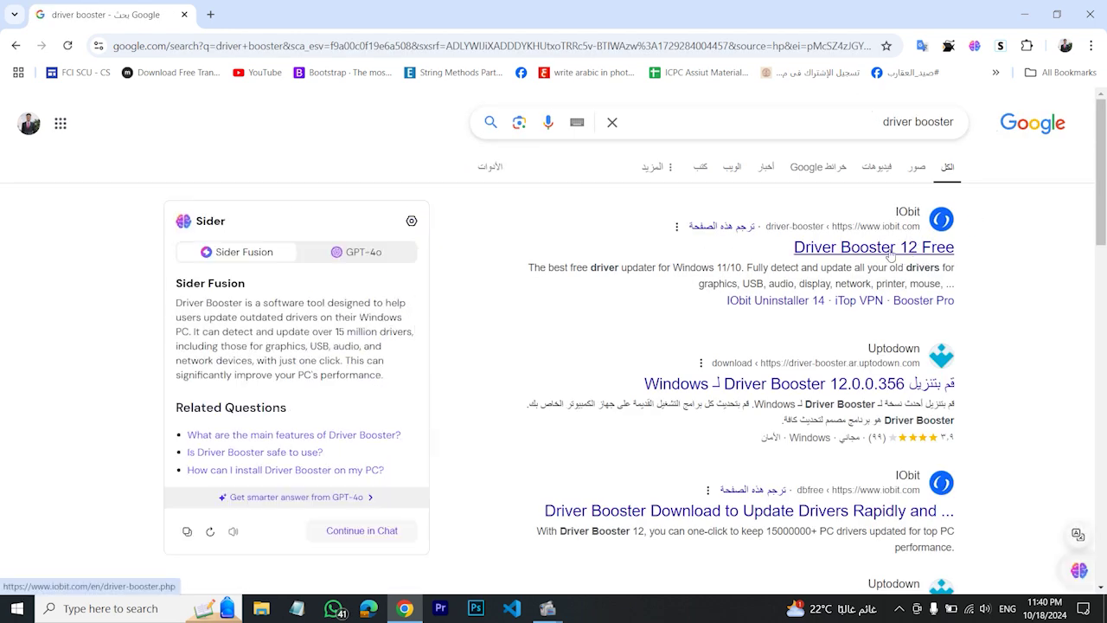
- Open the Uptodown download page for Driver Booster, dismiss the ad-blocker notice, examine the page and return to the desktop
{"action": "left_click", "coordinate": [798, 391]}
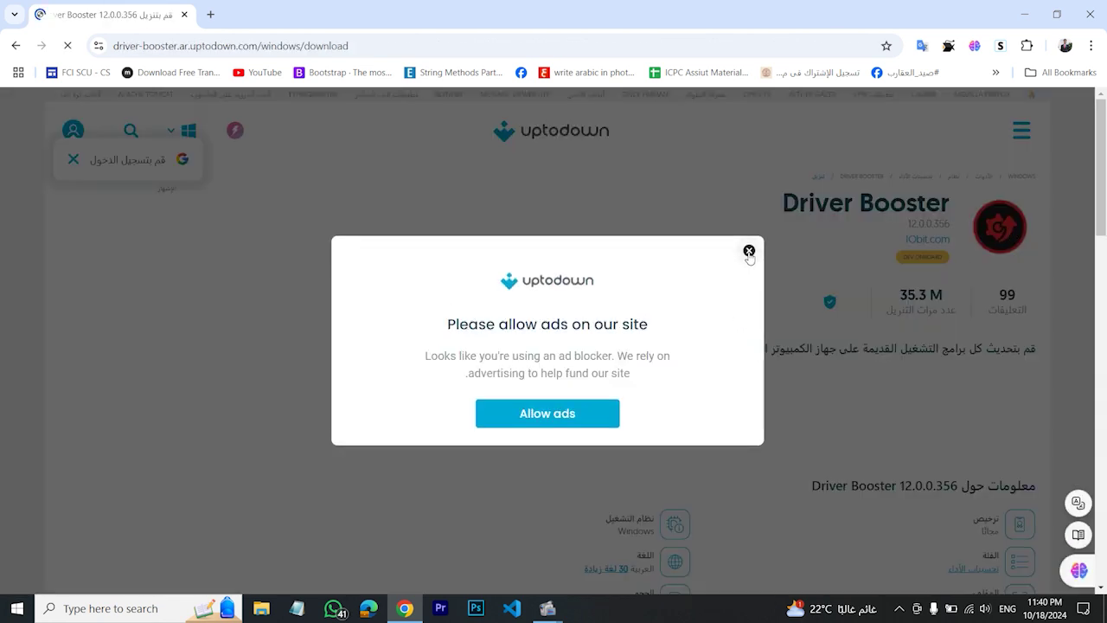
{"action": "left_click", "coordinate": [748, 256]}
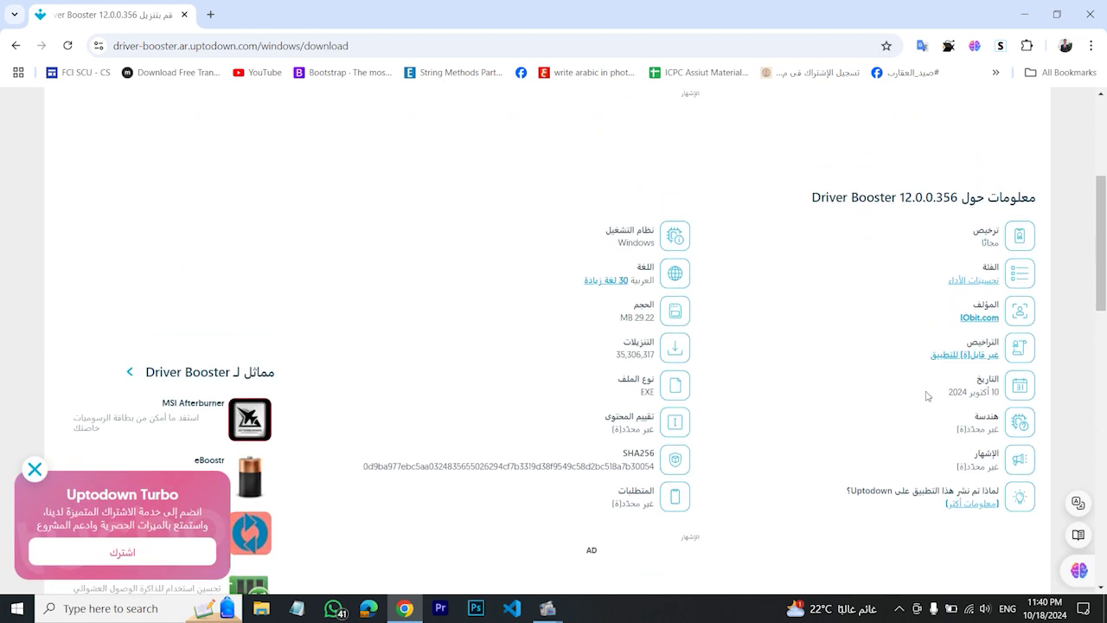
{"action": "scroll", "coordinate": [927, 396], "scroll_direction": "up", "scroll_amount": 3}
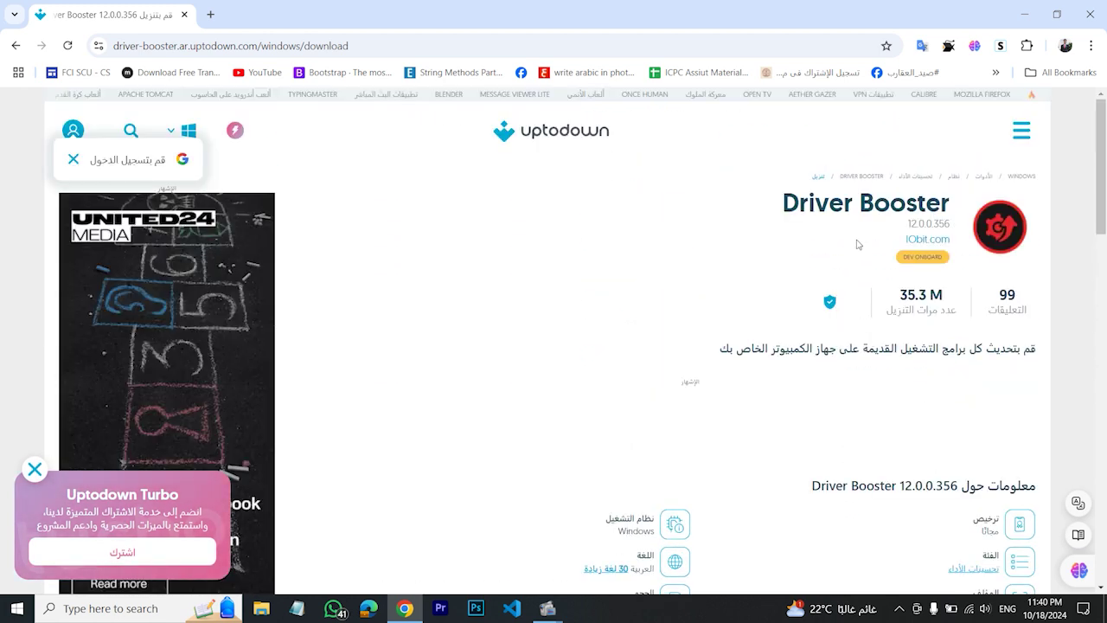
{"action": "left_click", "coordinate": [1024, 14]}
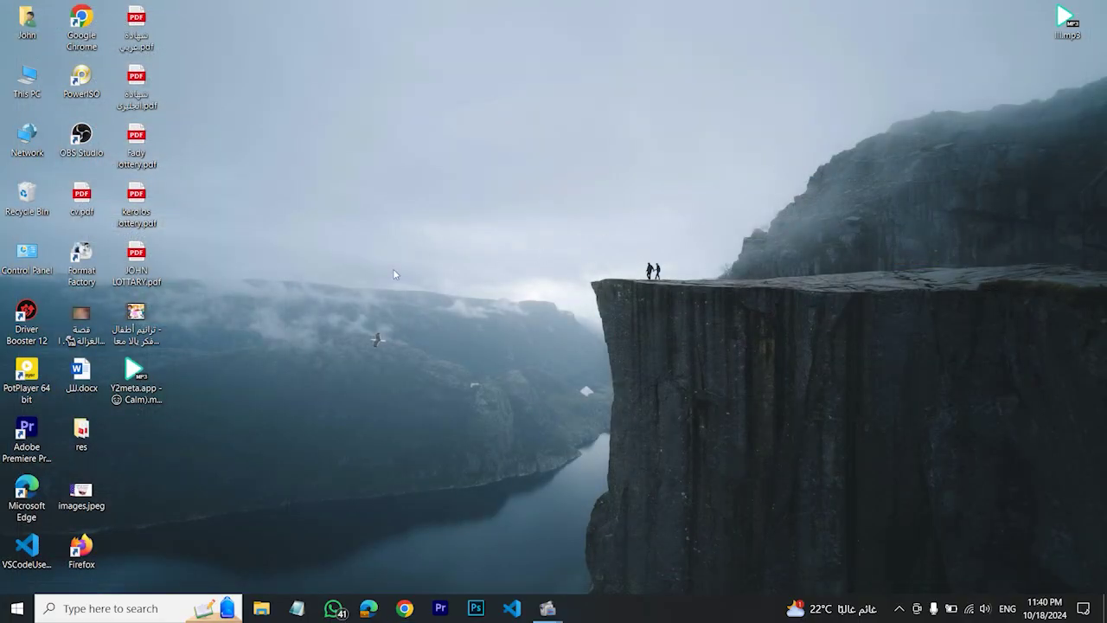
- Launch Driver Booster 12, decline the gift offer, scan the computer's drivers and dismiss the PRO upgrade offer
{"action": "left_click", "coordinate": [37, 320]}
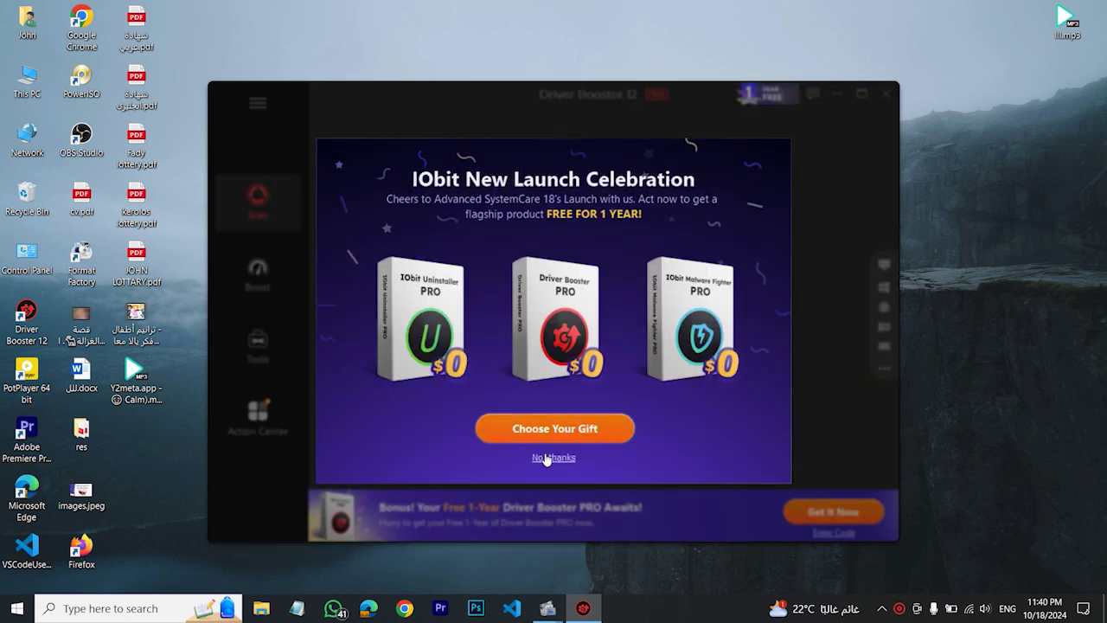
{"action": "left_click", "coordinate": [549, 456]}
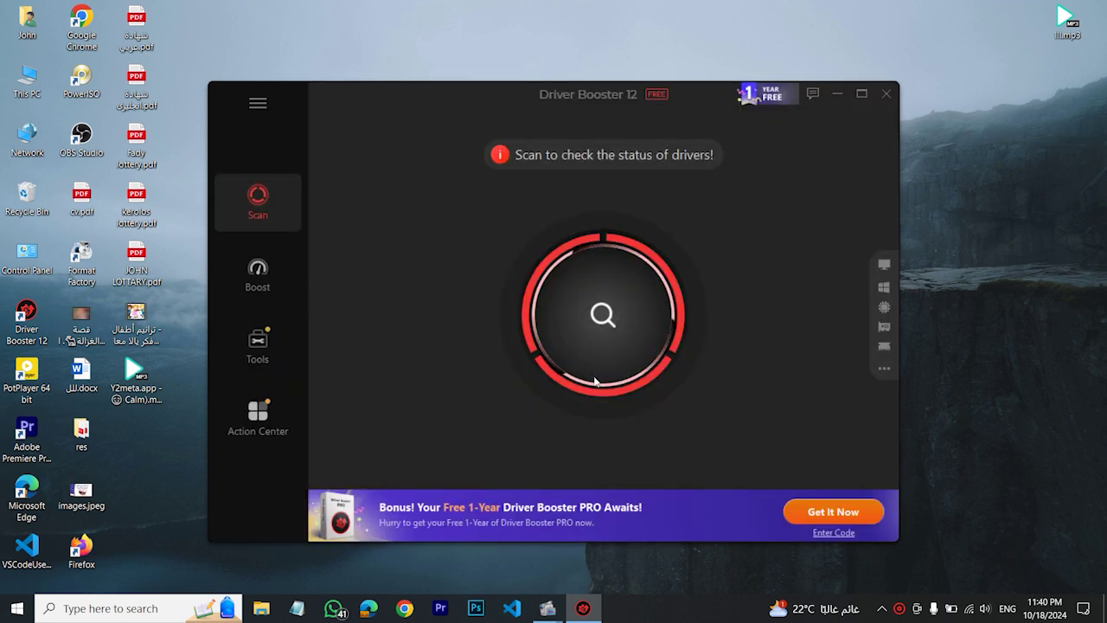
{"action": "left_click", "coordinate": [593, 317]}
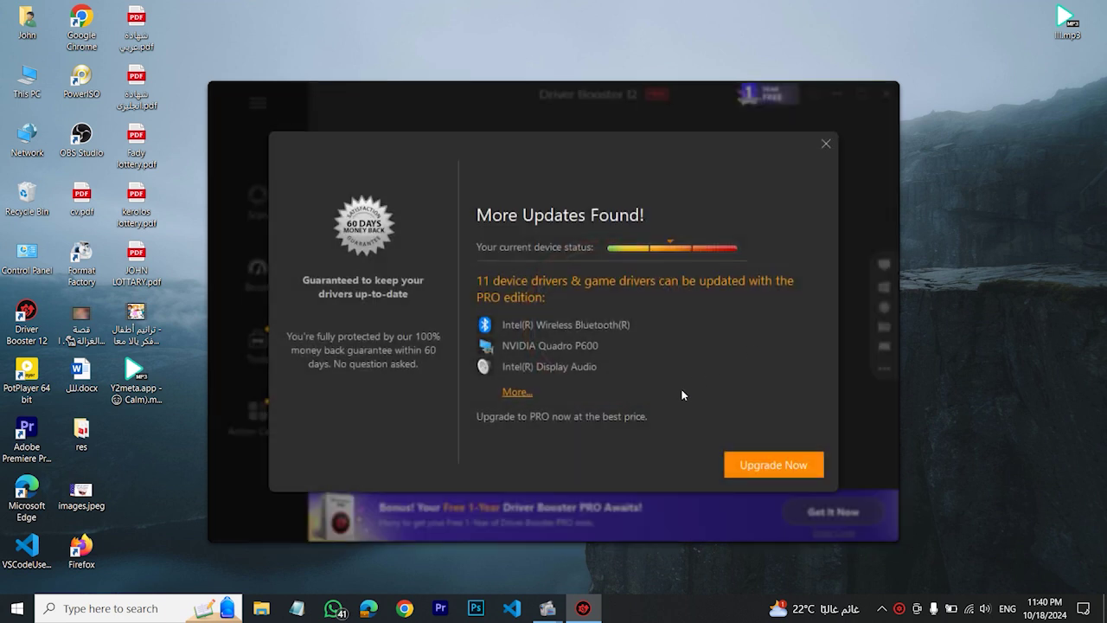
{"action": "left_click", "coordinate": [826, 143]}
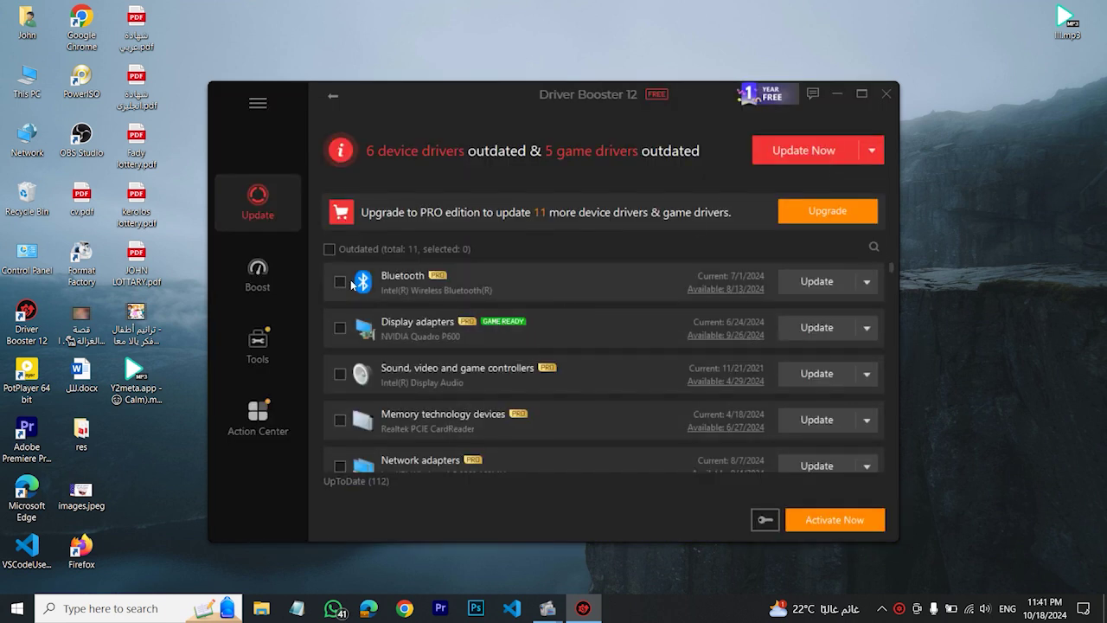
- Review the outdated device and game drivers, try to update them all, and close Driver Booster
{"action": "scroll", "coordinate": [390, 428], "scroll_direction": "down", "scroll_amount": 5}
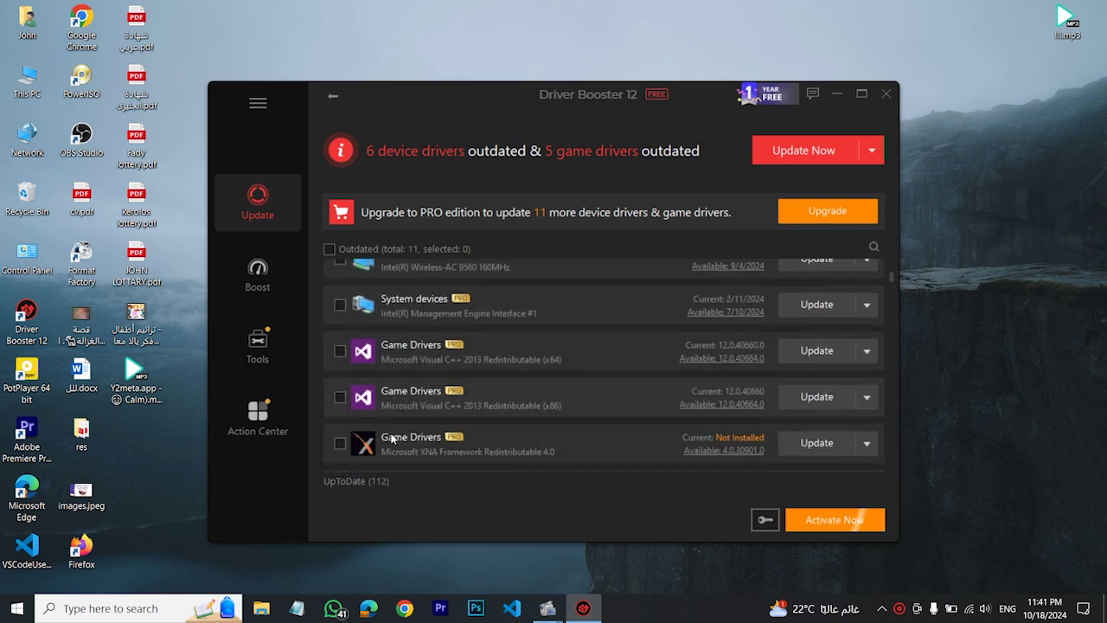
{"action": "scroll", "coordinate": [361, 282], "scroll_direction": "up", "scroll_amount": 5}
{"action": "scroll", "coordinate": [362, 282], "scroll_direction": "up", "scroll_amount": 1}
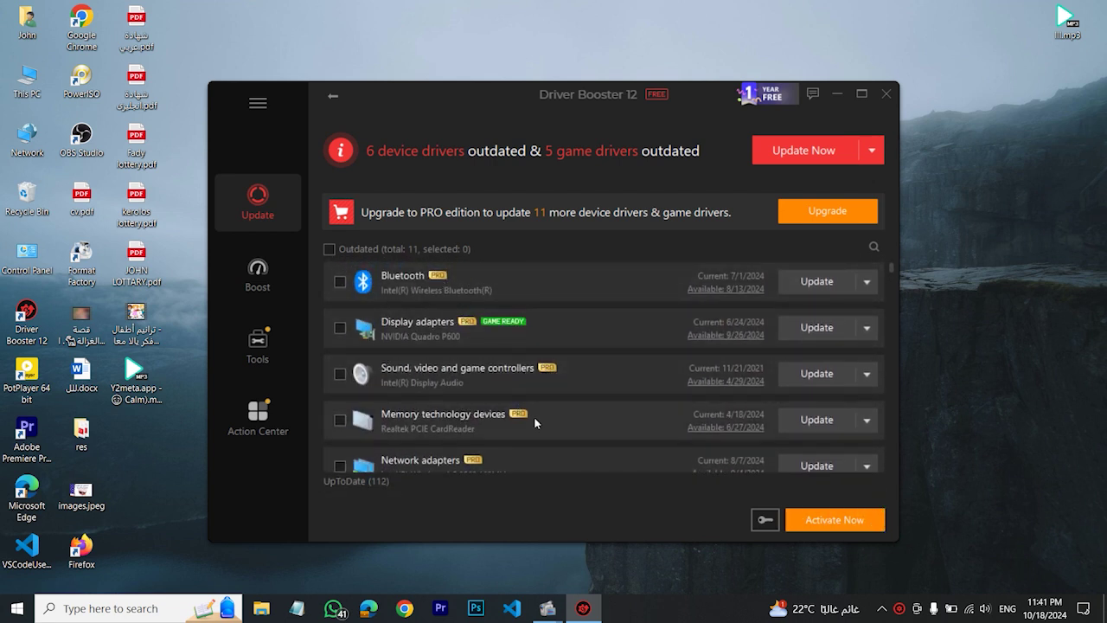
{"action": "scroll", "coordinate": [532, 421], "scroll_direction": "down", "scroll_amount": 4}
{"action": "scroll", "coordinate": [530, 422], "scroll_direction": "up", "scroll_amount": 4}
{"action": "left_click", "coordinate": [792, 157]}
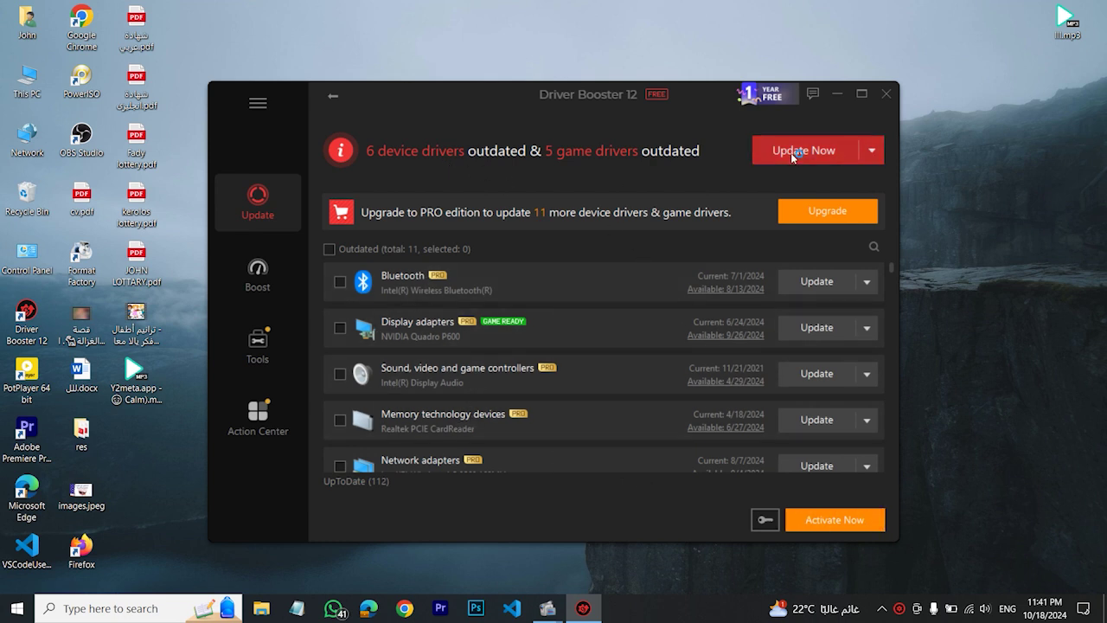
{"action": "left_click", "coordinate": [510, 333]}
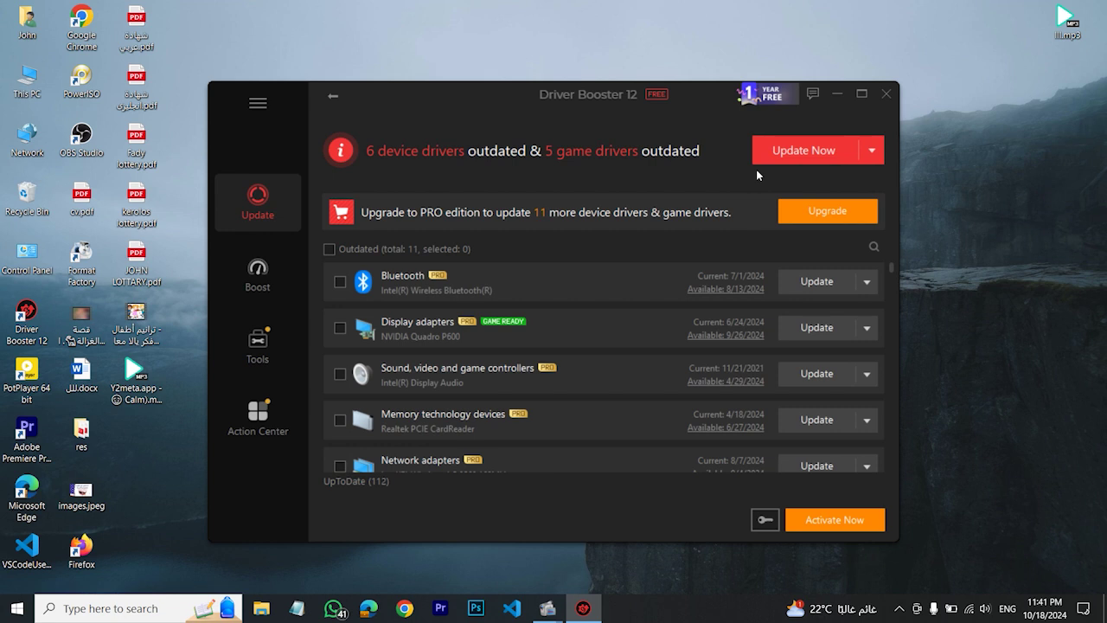
{"action": "left_click", "coordinate": [783, 150]}
{"action": "left_click", "coordinate": [887, 95]}
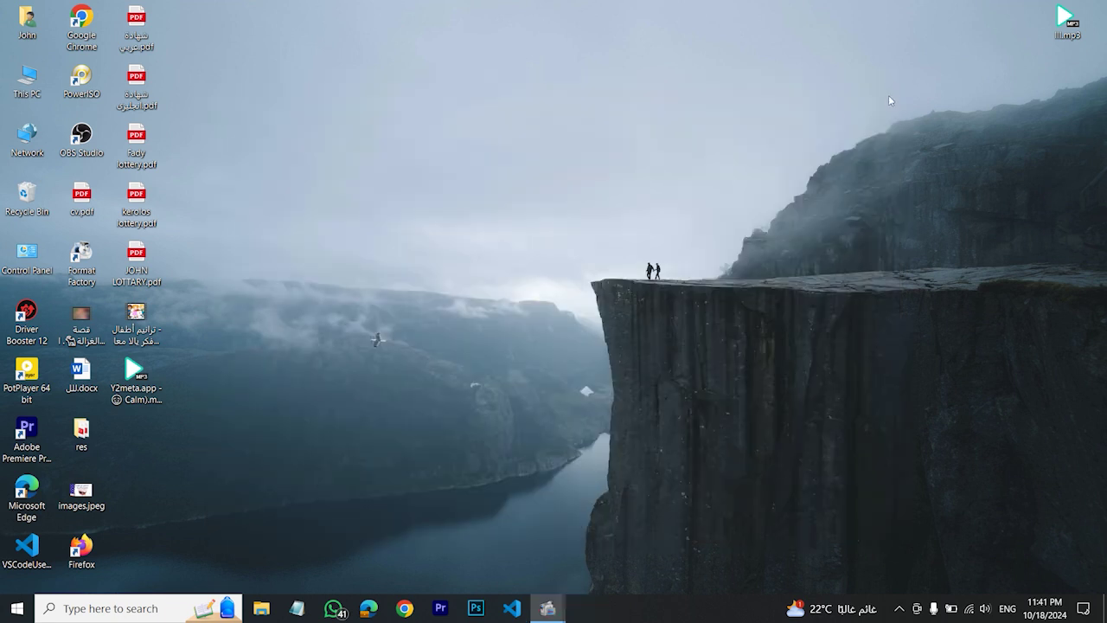
- Decline the Driver Booster bonus offer and open Local Disk (E:) from This PC
{"action": "right_click", "coordinate": [516, 140]}
{"action": "left_click", "coordinate": [597, 183]}
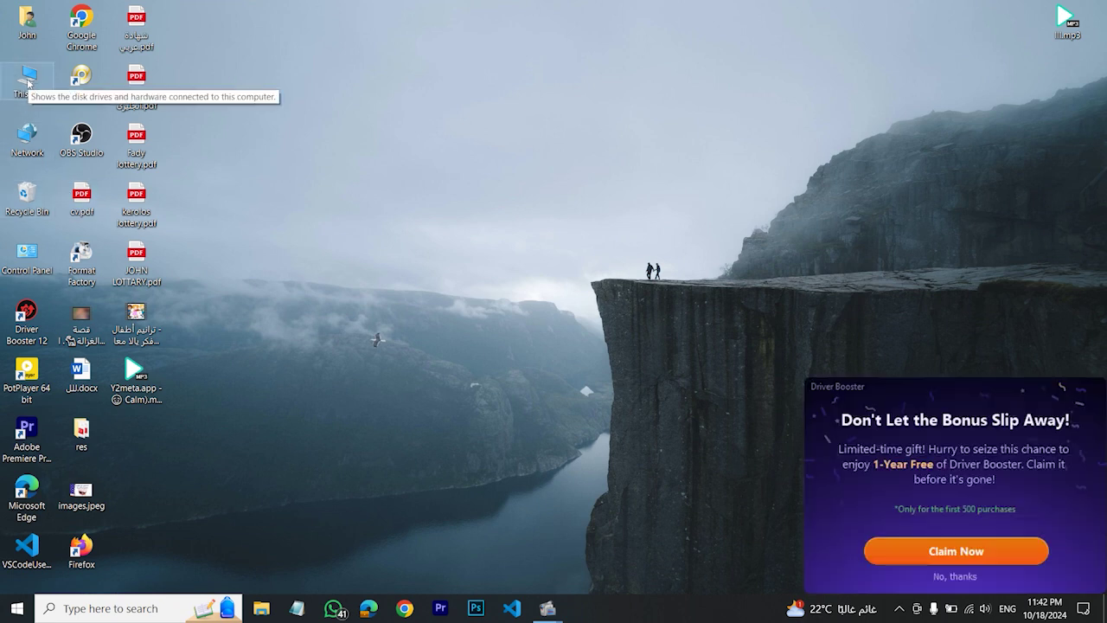
{"action": "left_click", "coordinate": [940, 580]}
{"action": "double_click", "coordinate": [27, 79]}
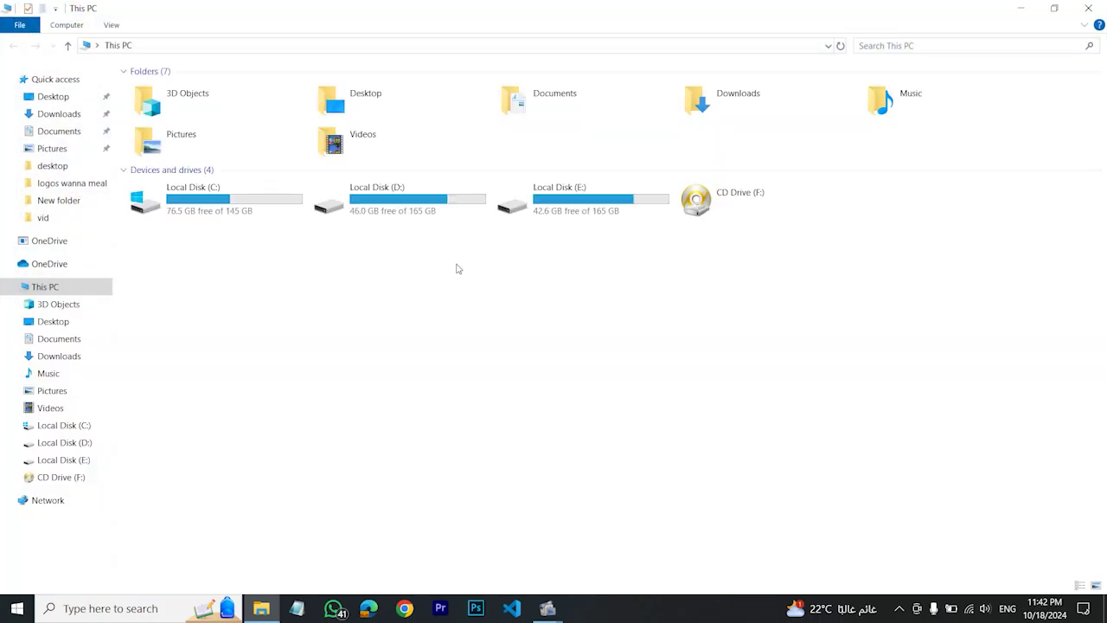
{"action": "double_click", "coordinate": [601, 207]}
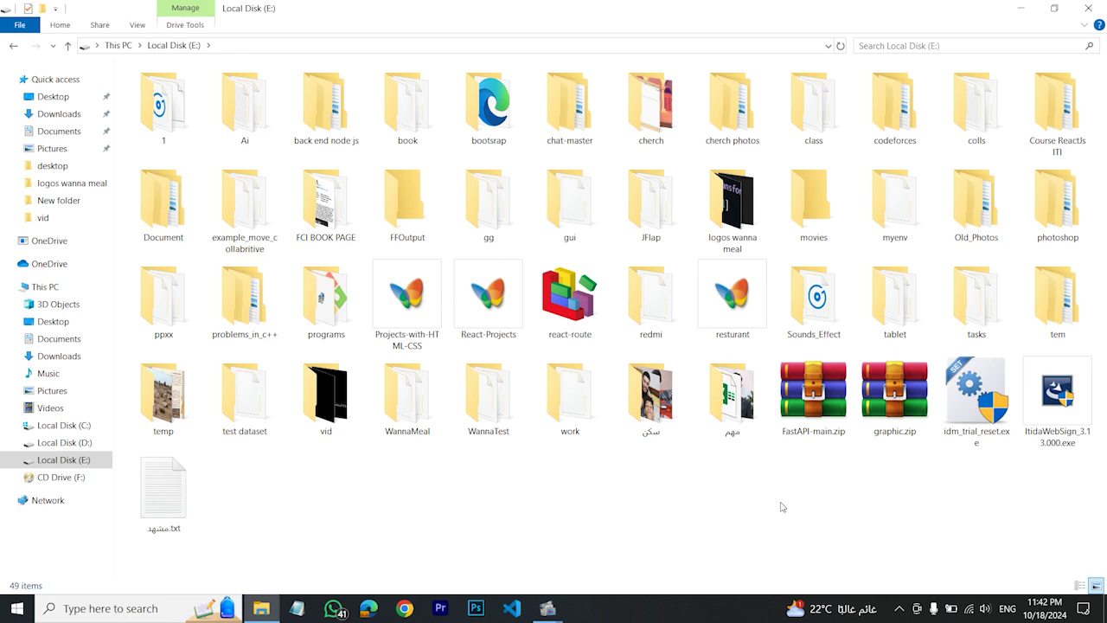
- Select the aio-runtimes_v2.4.0.exe installer in the desk folder on Local Disk (D:)
{"action": "left_click", "coordinate": [551, 612]}
{"action": "left_click", "coordinate": [462, 553]}
{"action": "left_click", "coordinate": [619, 270]}
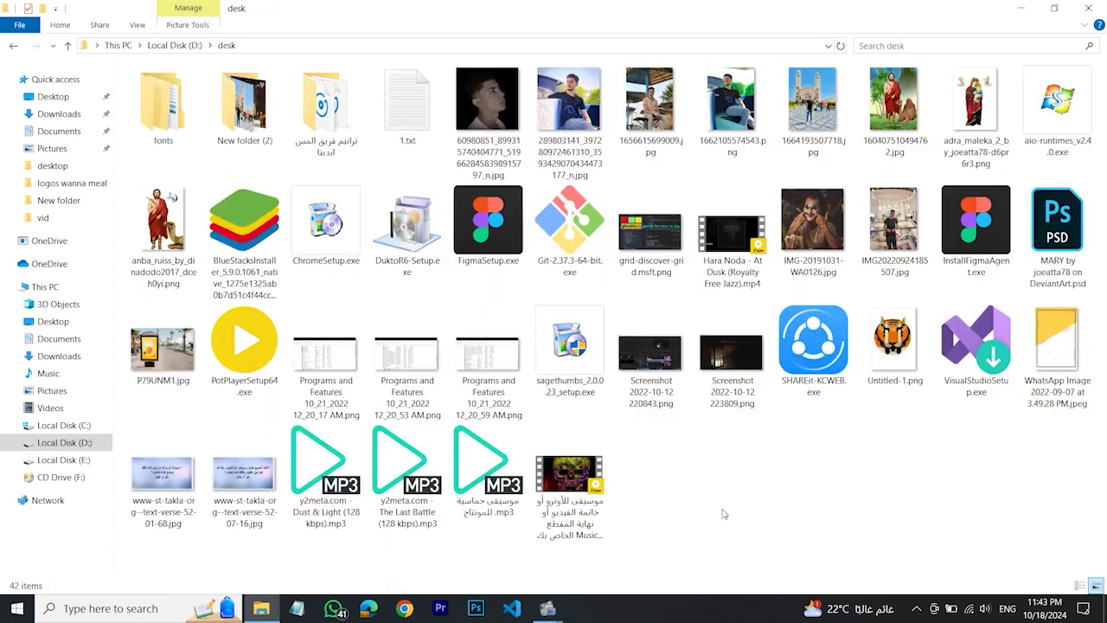
{"action": "left_click", "coordinate": [1069, 102]}
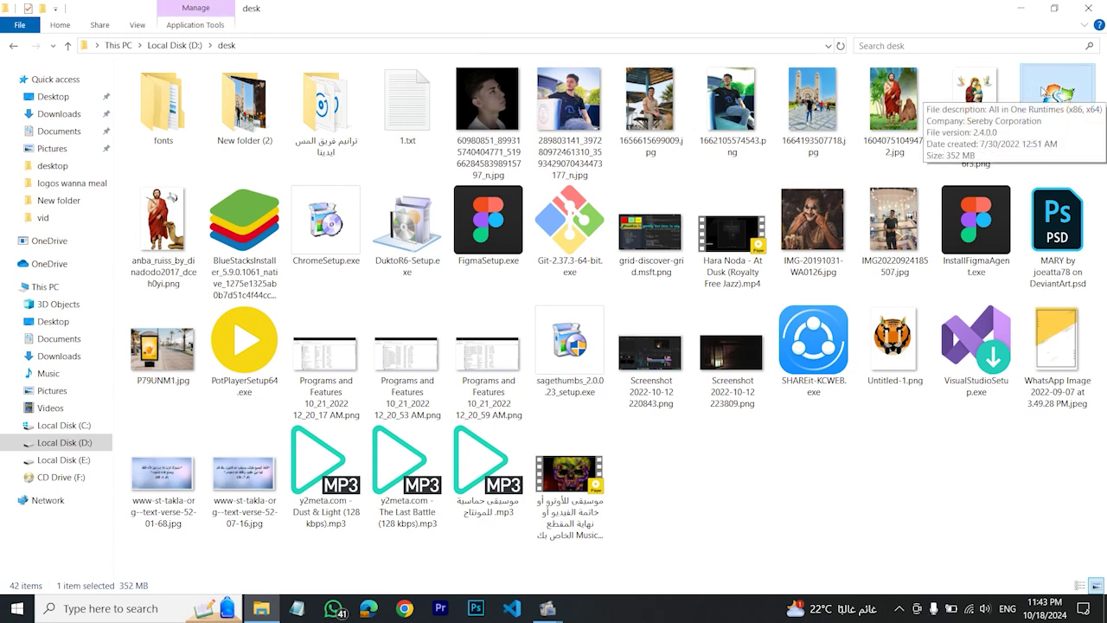
- Switch to Chrome, search Google for runtime all in one and open the allinoneruntimes.org result
{"action": "left_click", "coordinate": [403, 608]}
{"action": "left_click", "coordinate": [542, 282]}
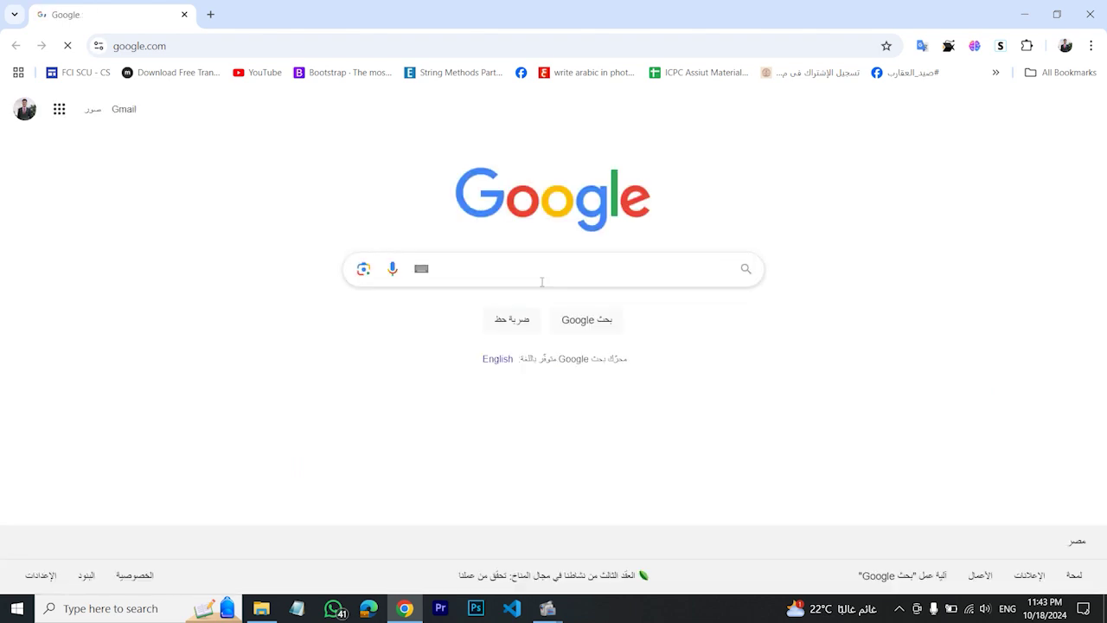
{"action": "type", "text": "runti"}
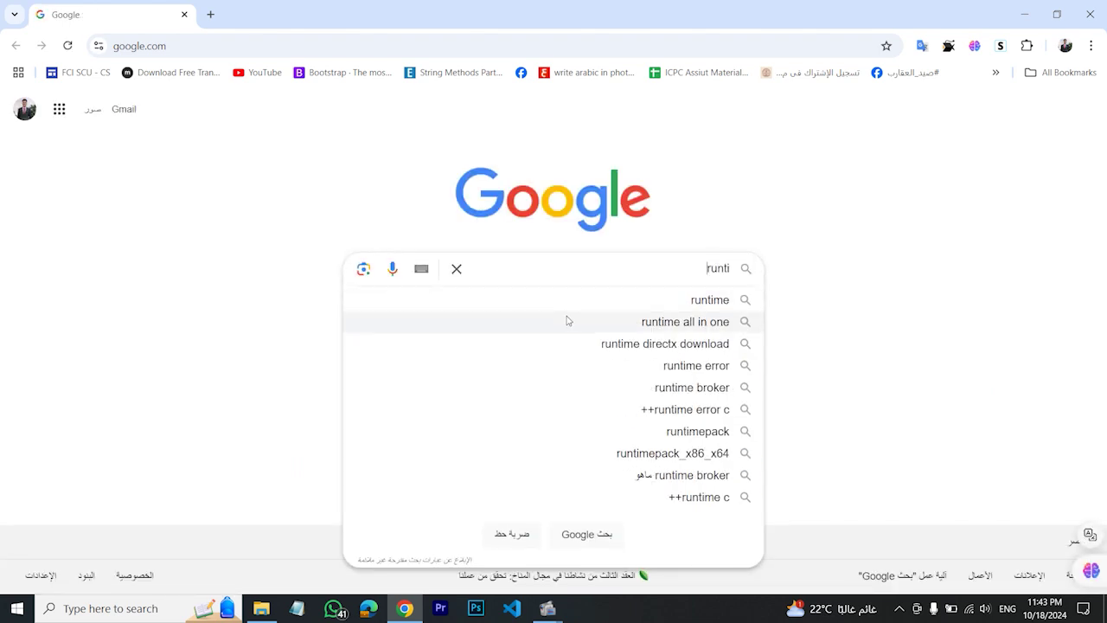
{"action": "left_click", "coordinate": [570, 325]}
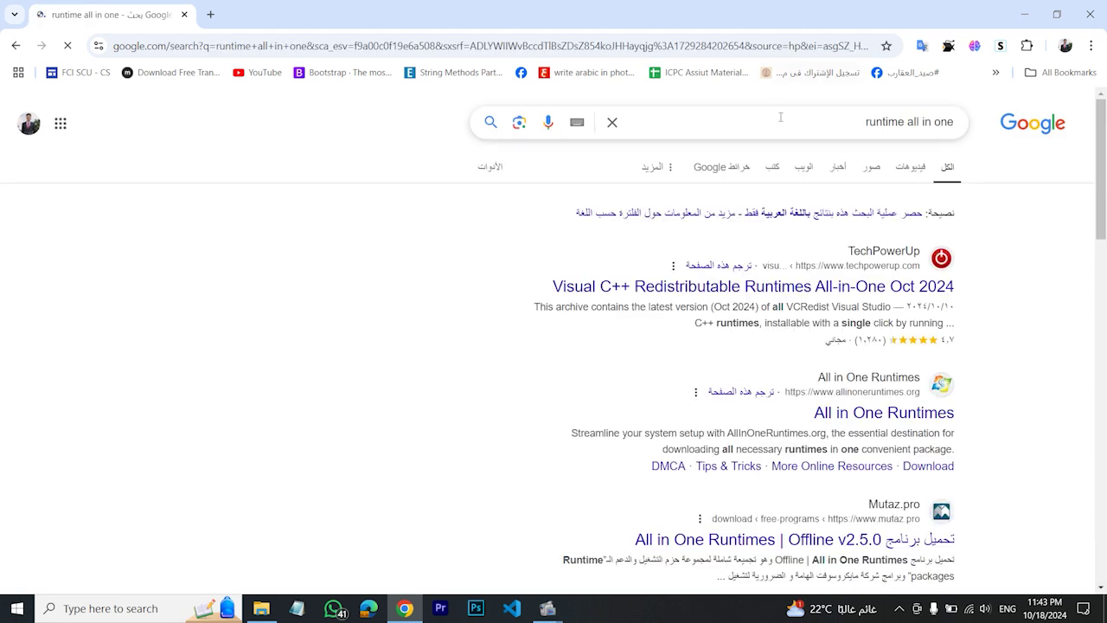
{"action": "left_click", "coordinate": [865, 414]}
- Examine the All in One Runtimes page from its introduction through the download instructions to the footer
{"action": "scroll", "coordinate": [614, 404], "scroll_direction": "down", "scroll_amount": 7}
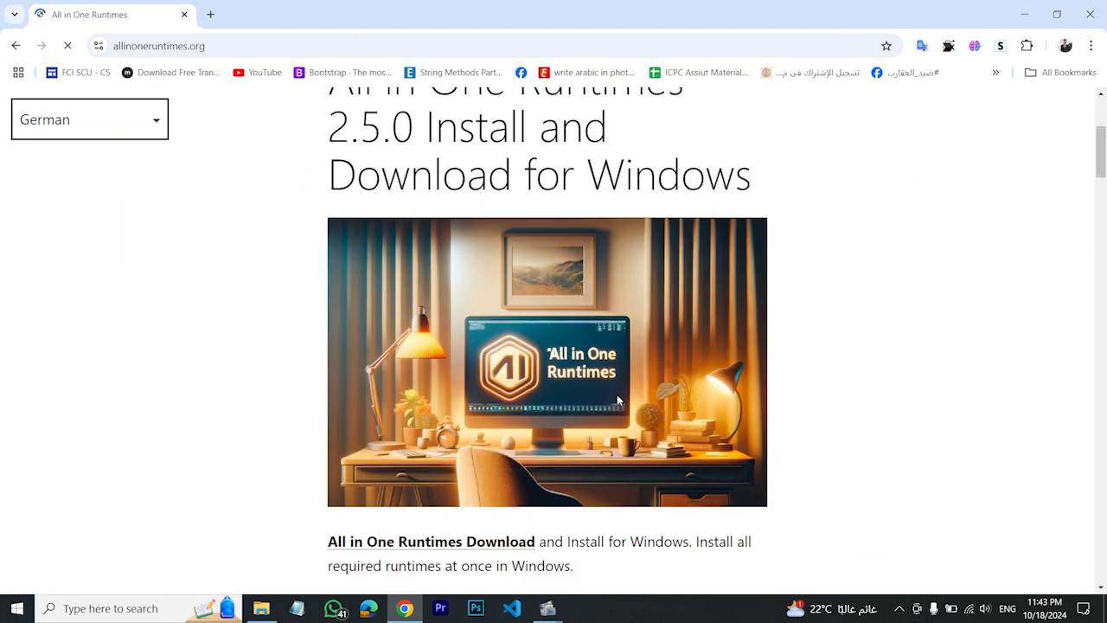
{"action": "scroll", "coordinate": [610, 400], "scroll_direction": "down", "scroll_amount": 2}
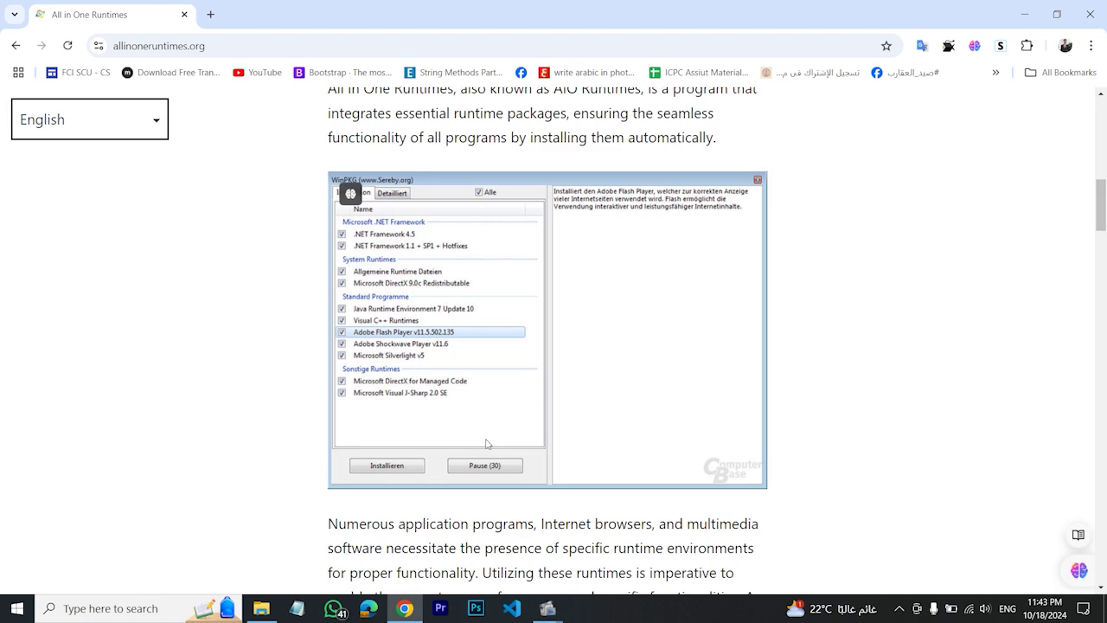
{"action": "scroll", "coordinate": [485, 445], "scroll_direction": "down", "scroll_amount": 11}
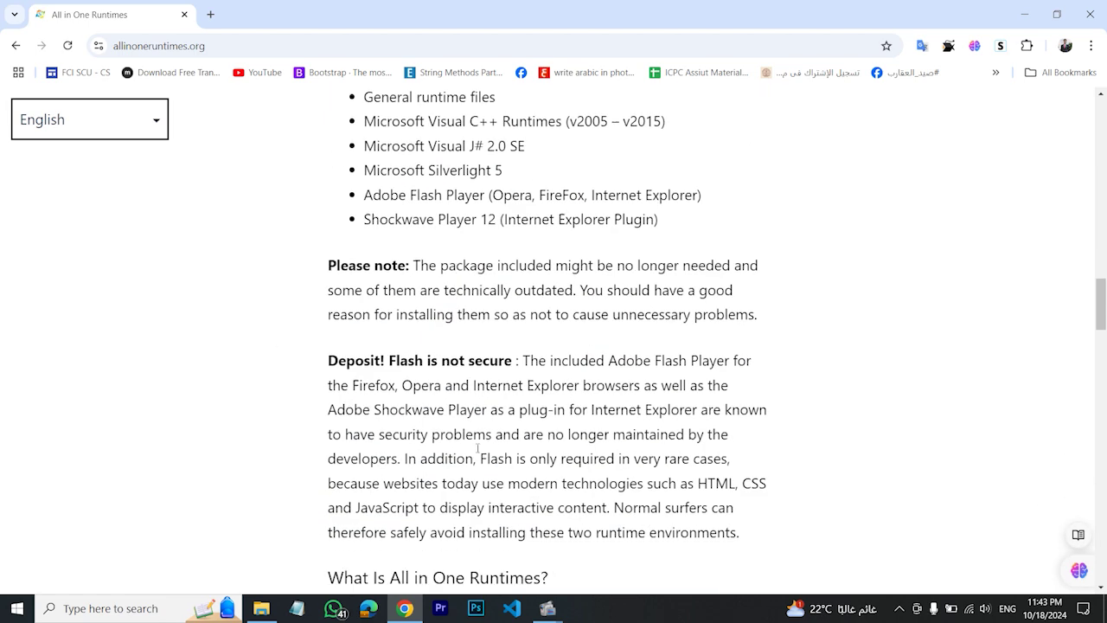
{"action": "scroll", "coordinate": [478, 448], "scroll_direction": "down", "scroll_amount": 15}
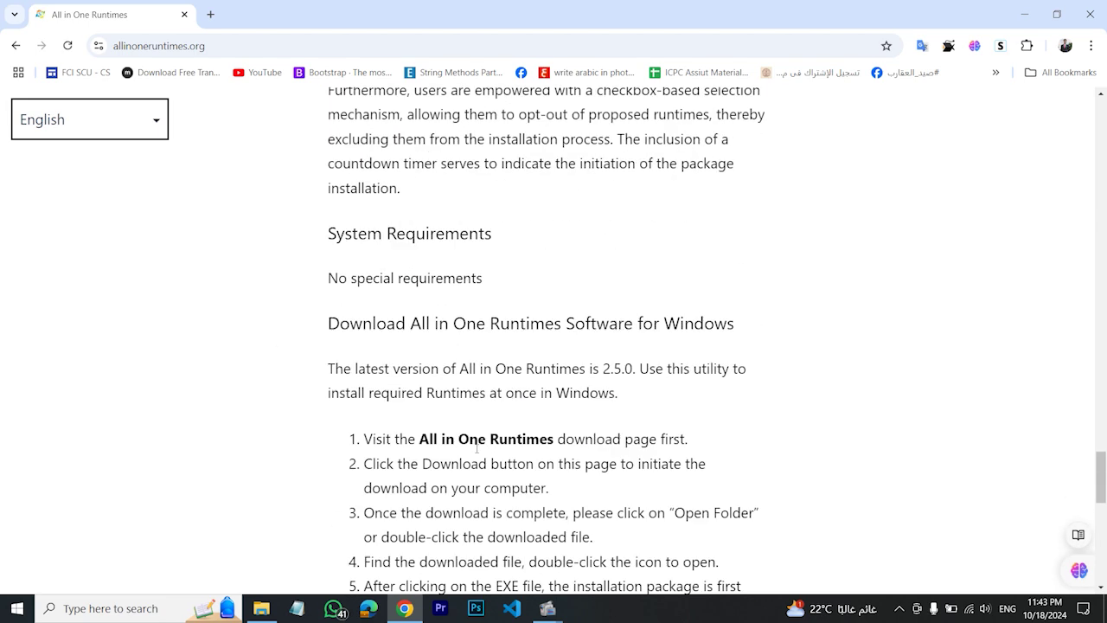
{"action": "scroll", "coordinate": [475, 448], "scroll_direction": "down", "scroll_amount": 8}
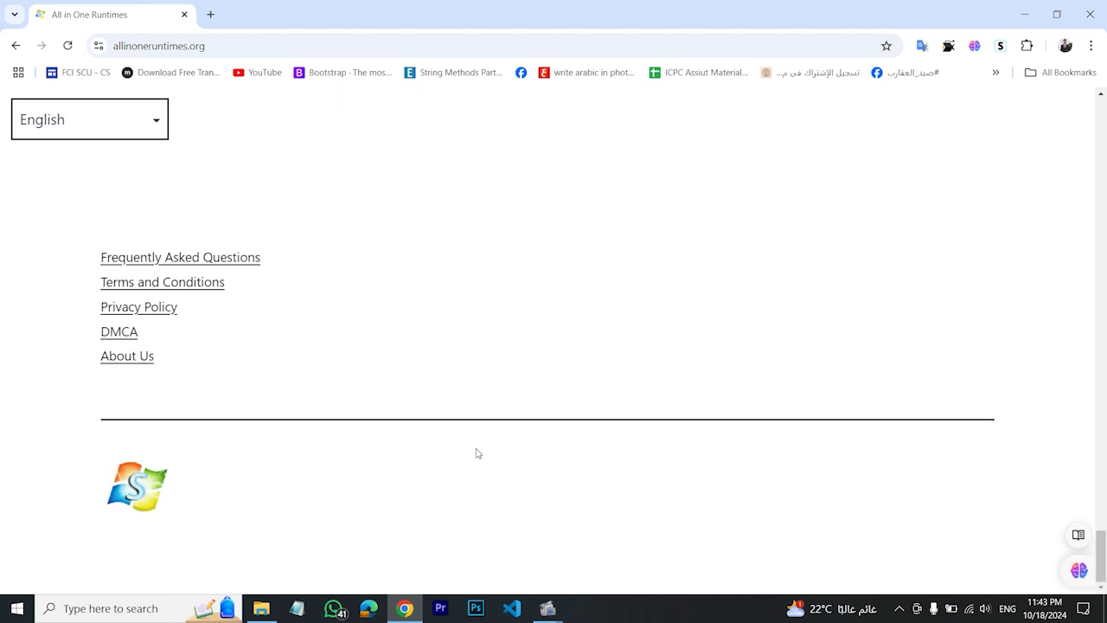
{"action": "scroll", "coordinate": [1098, 502], "scroll_direction": "up", "scroll_amount": 3}
- Examine the runtimes listed under Key Features of All in One Runtimes 2.5.0 and return to the download link
{"action": "left_click_drag", "start_coordinate": [1103, 516], "coordinate": [1104, 250]}
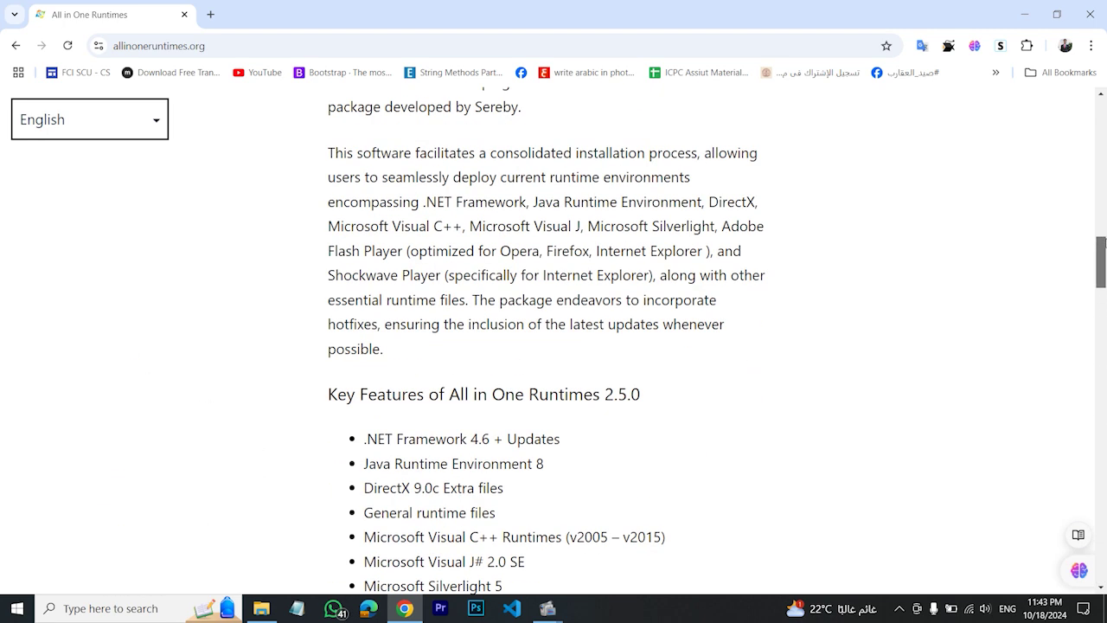
{"action": "scroll", "coordinate": [684, 459], "scroll_direction": "down", "scroll_amount": 2}
{"action": "left_click_drag", "start_coordinate": [545, 350], "coordinate": [452, 262]}
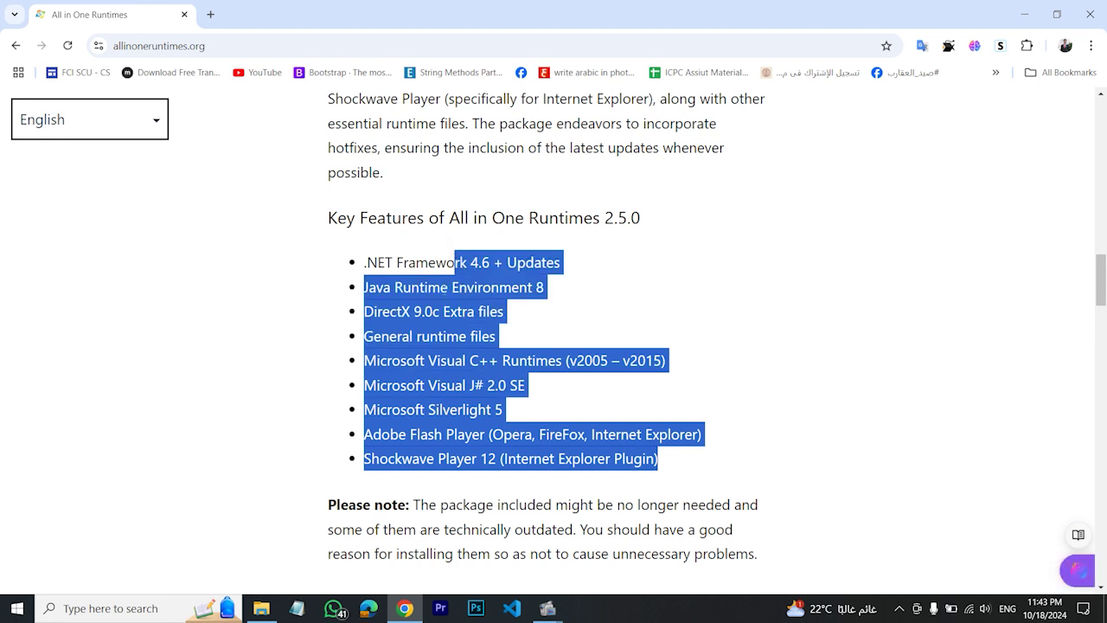
{"action": "left_click", "coordinate": [415, 278]}
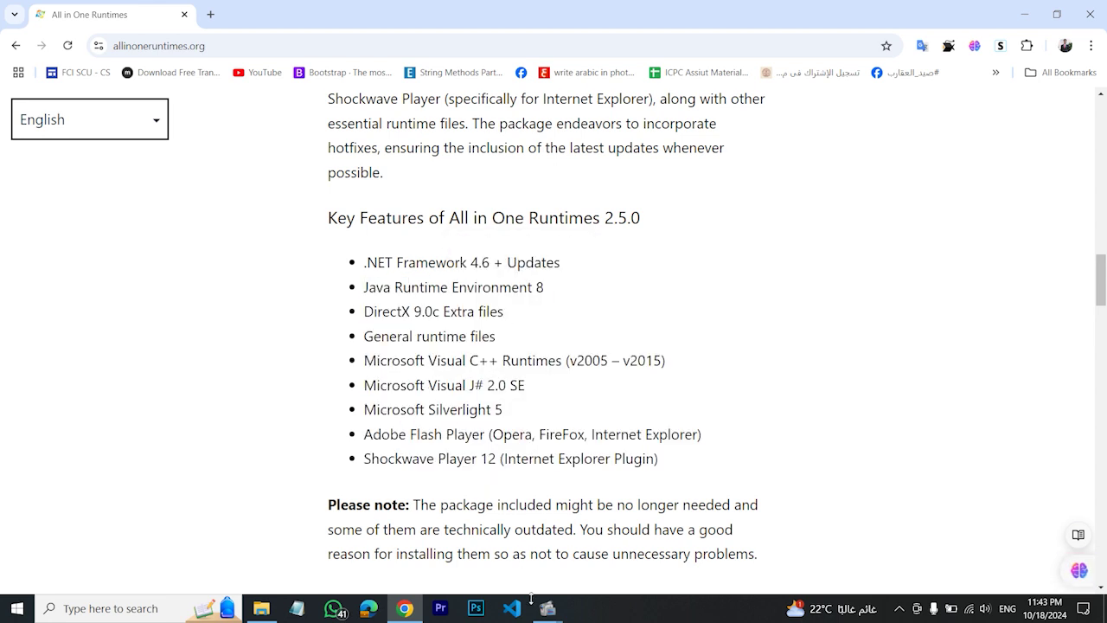
{"action": "left_click_drag", "start_coordinate": [391, 264], "coordinate": [395, 262]}
{"action": "left_click", "coordinate": [393, 263]}
{"action": "left_click_drag", "start_coordinate": [1104, 264], "coordinate": [1104, 170]}
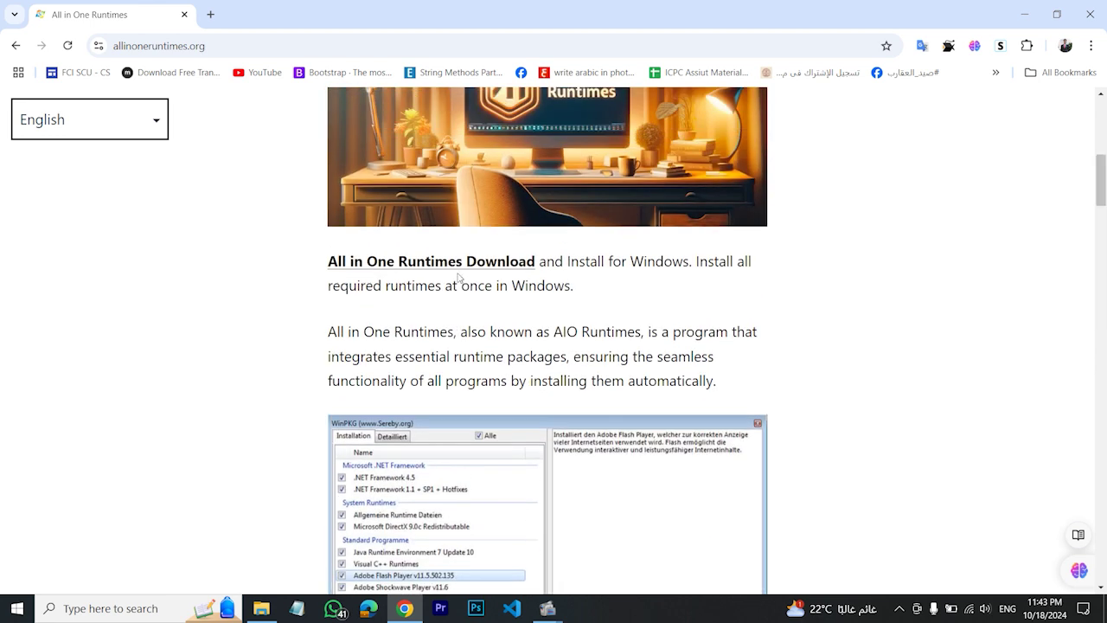
- Switch back to File Explorer and launch the aio-runtimes_v2.4.0.exe installer from the desk folder
{"action": "scroll", "coordinate": [516, 423], "scroll_direction": "down", "scroll_amount": 1}
{"action": "scroll", "coordinate": [516, 423], "scroll_direction": "down", "scroll_amount": 1}
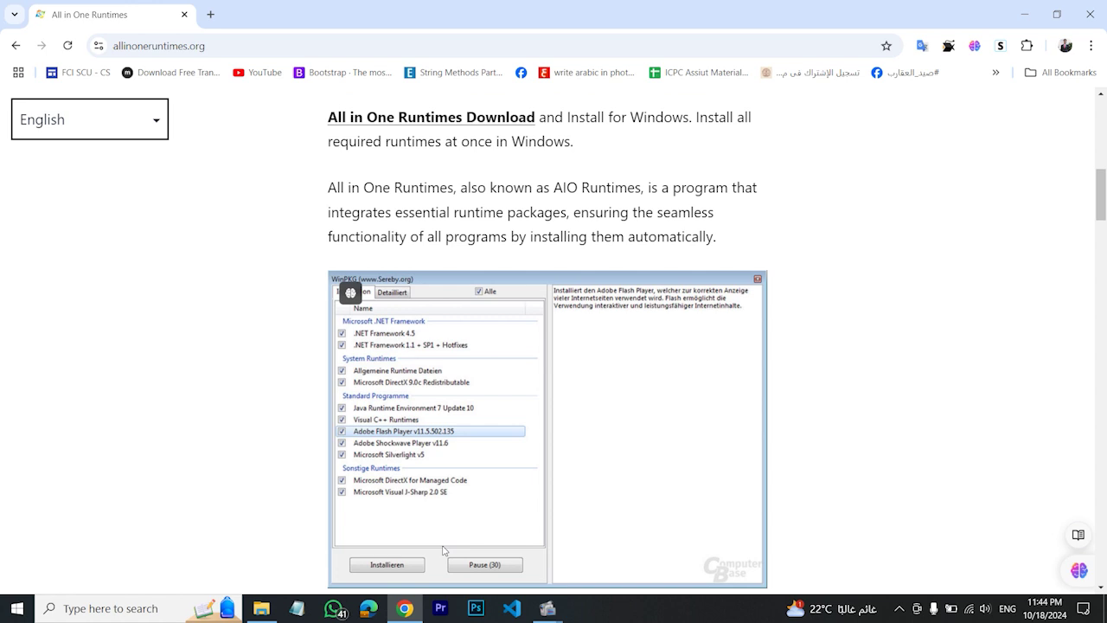
{"action": "left_click", "coordinate": [403, 610]}
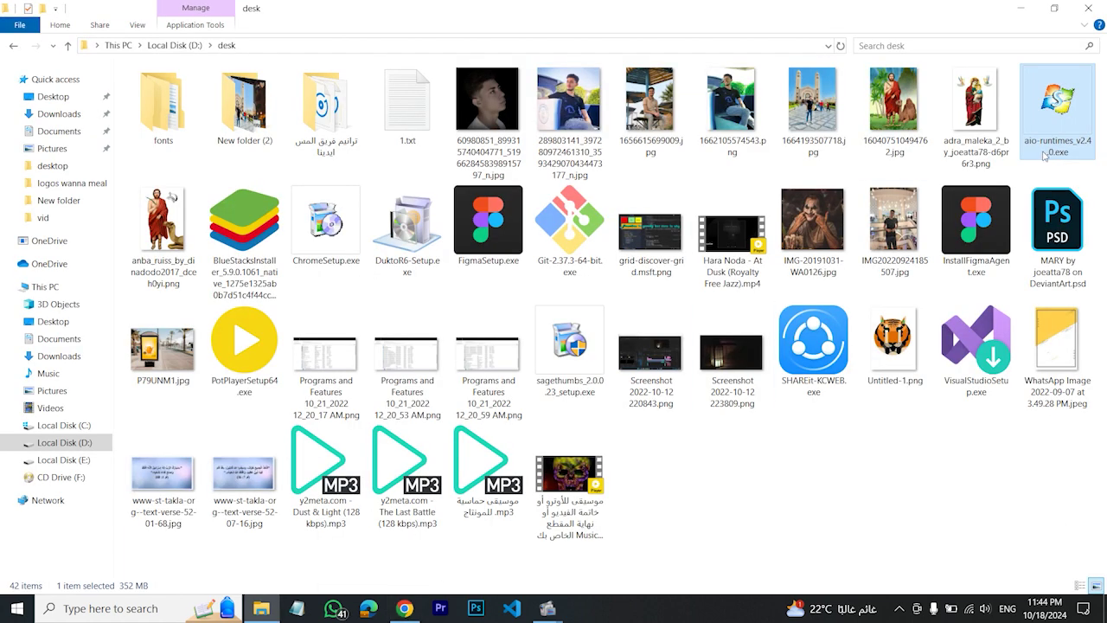
{"action": "key", "text": "Return"}
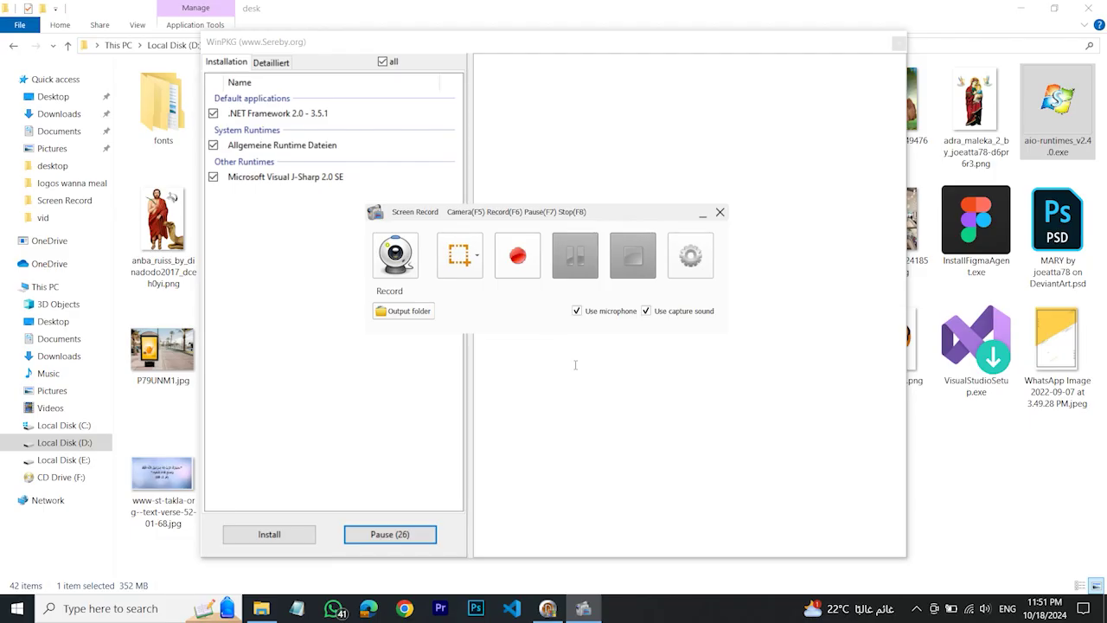
- Close the WinPKG runtimes installer window and return to the desk folder
{"action": "key", "text": "F6"}
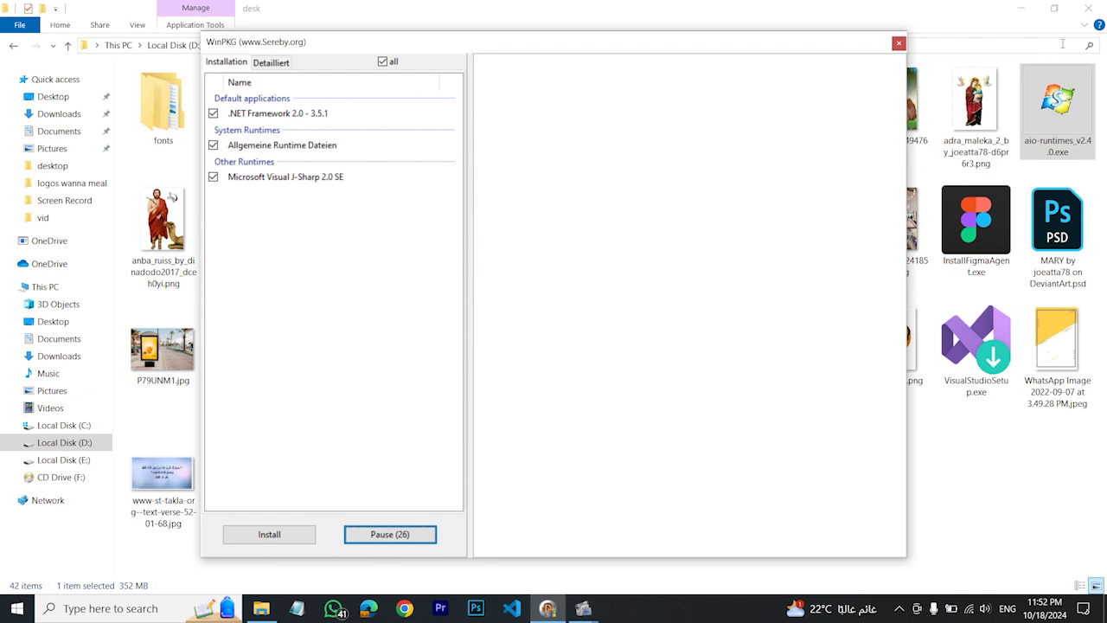
{"action": "left_click", "coordinate": [899, 45]}
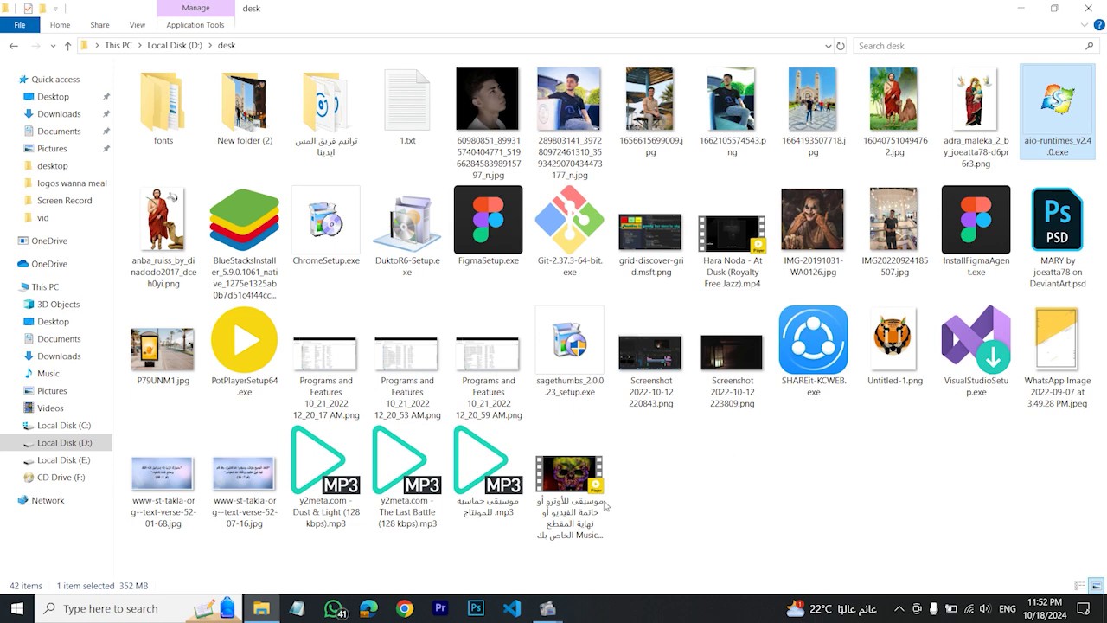
{"action": "left_click", "coordinate": [545, 602]}
{"action": "left_click", "coordinate": [471, 541]}
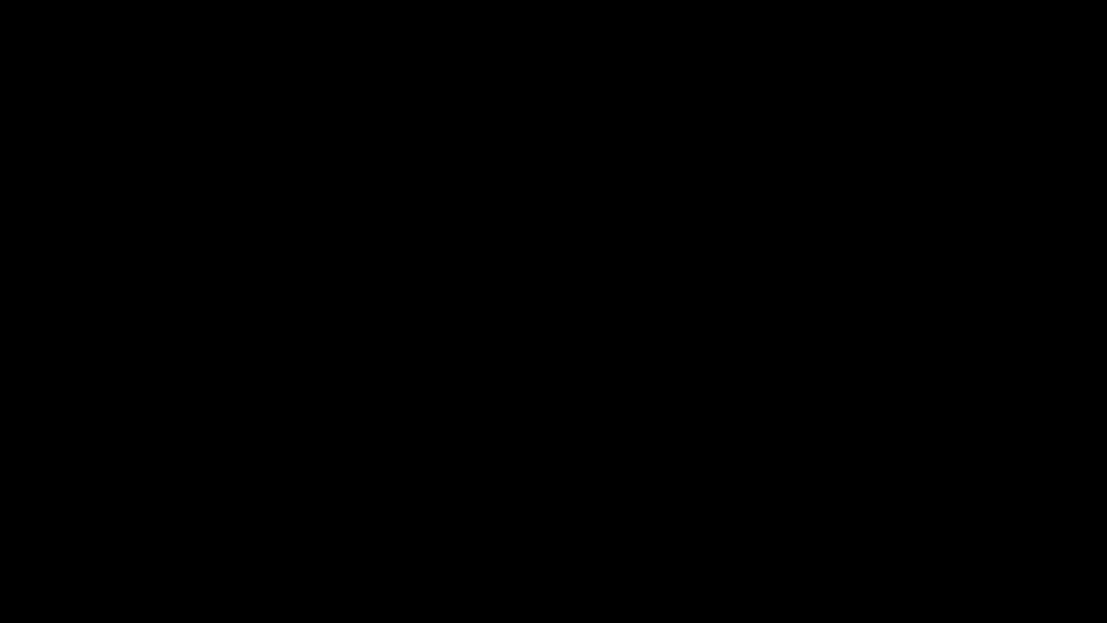